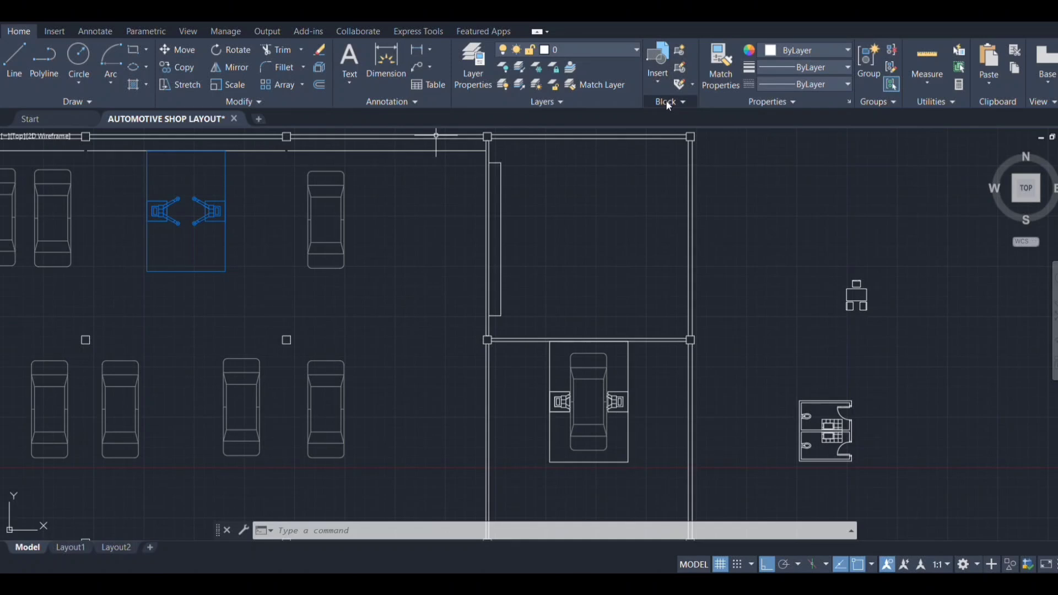
- Define a block named CR from all the restroom objects beside the floor plan, with its base point on the outer left wall at the partition
left_click(682, 52)
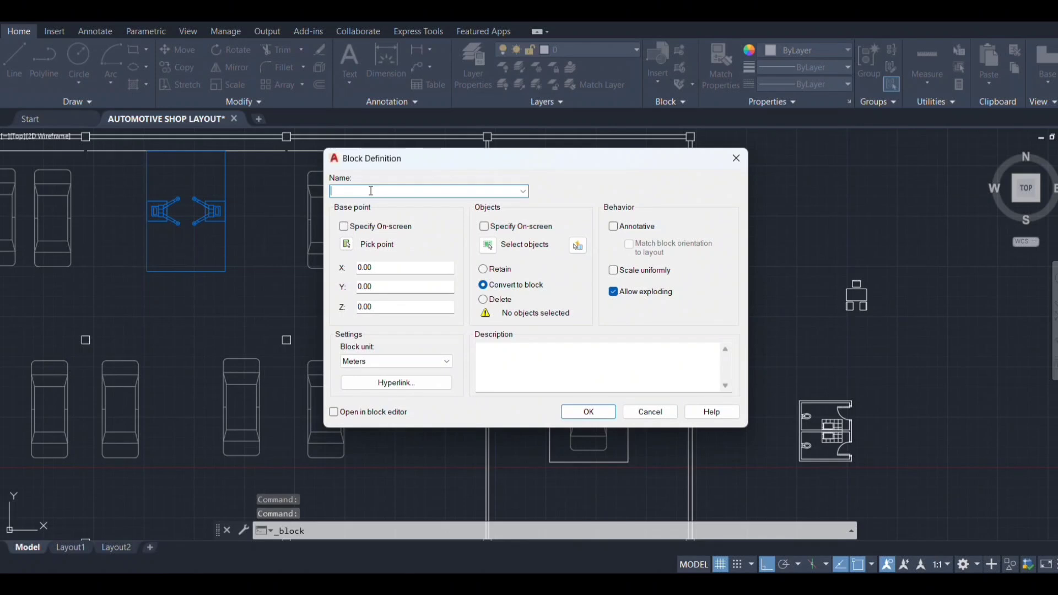
type("C")
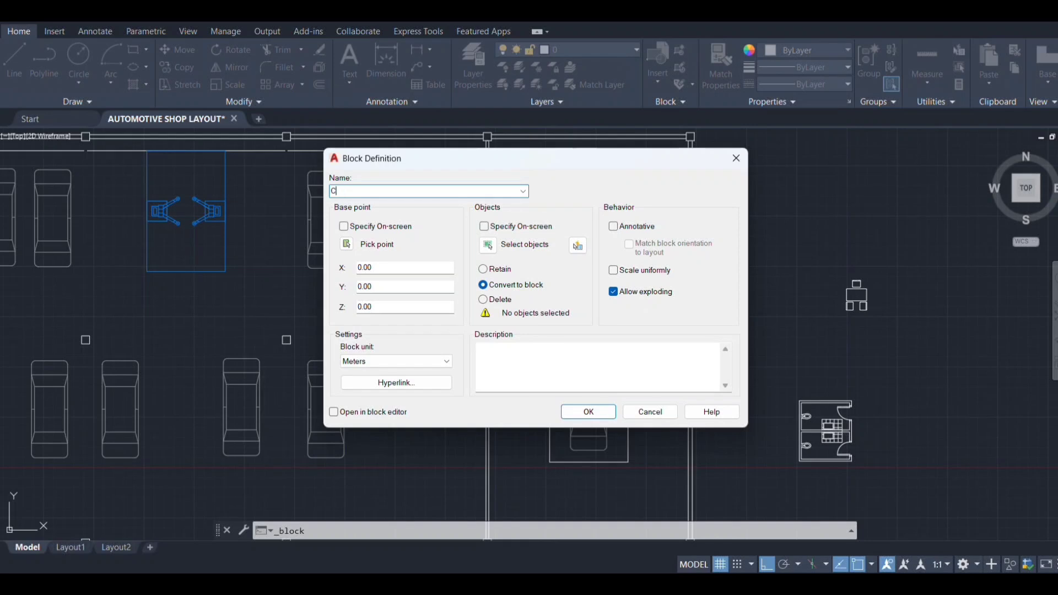
type("OMFORT R")
left_click(347, 244)
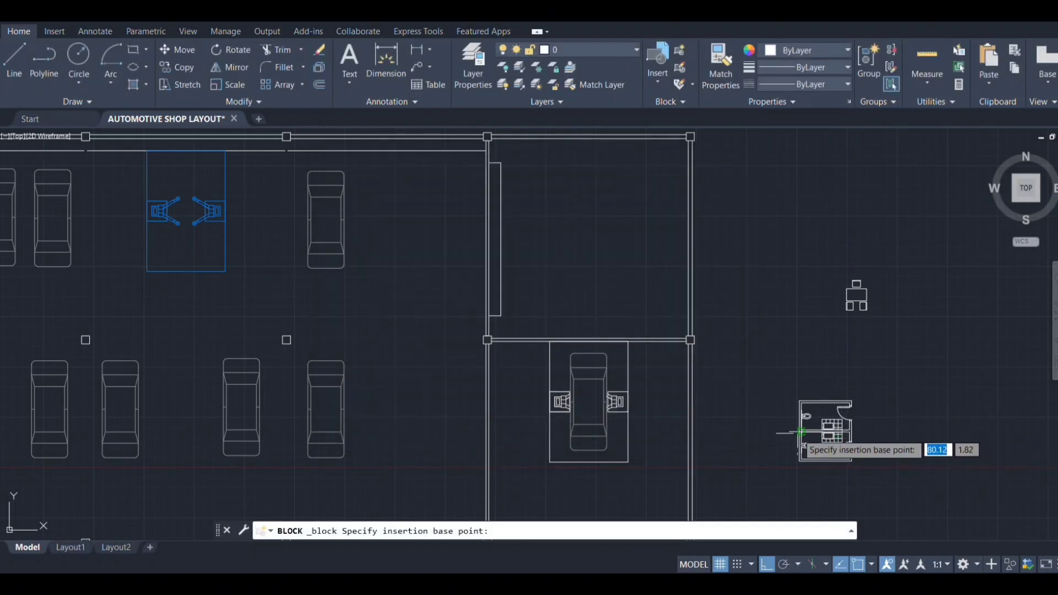
left_click(800, 431)
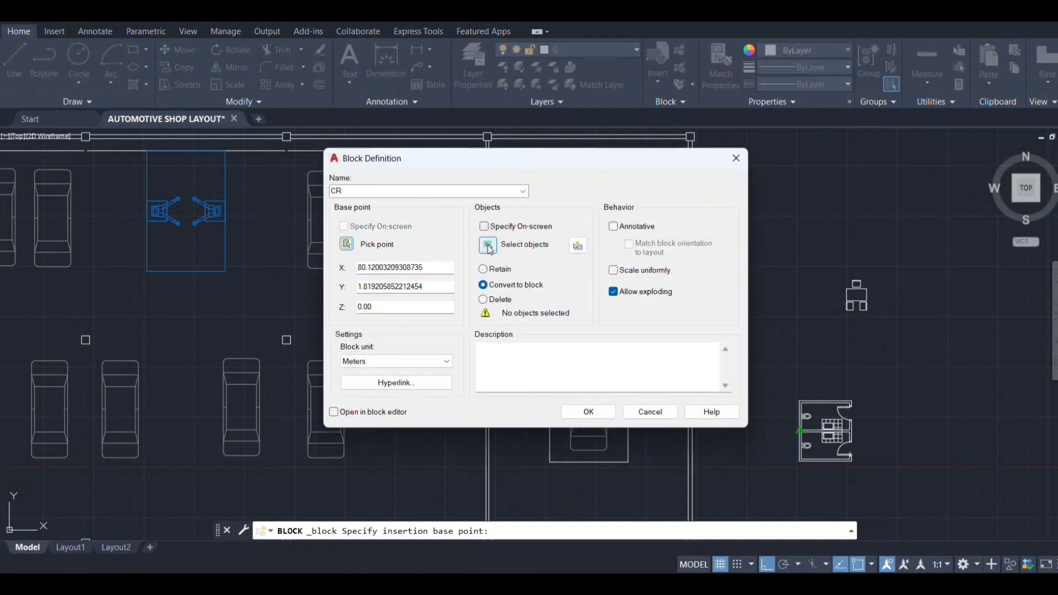
left_click(488, 246)
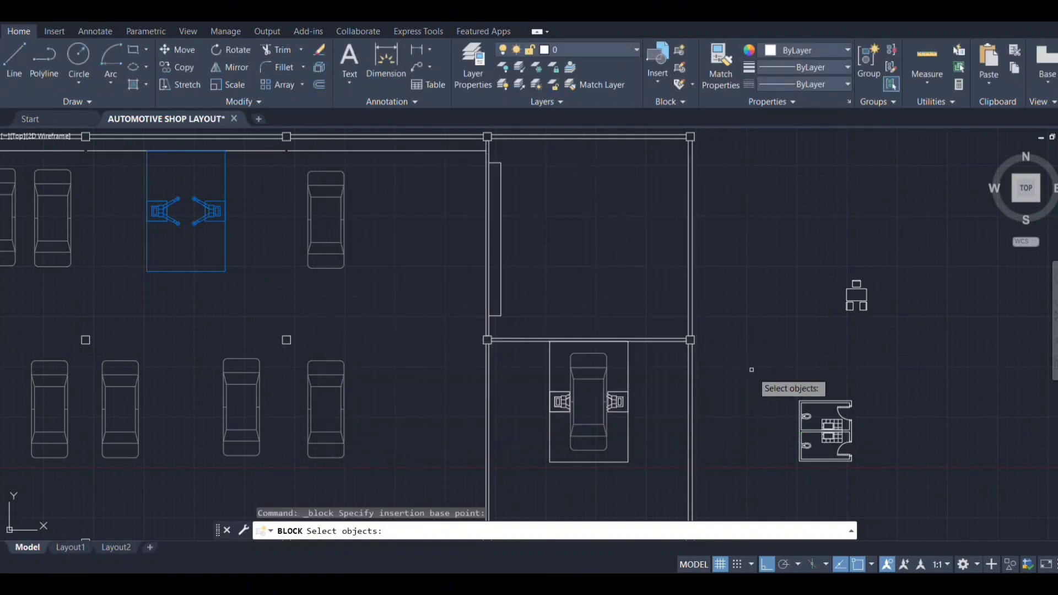
left_click(788, 390)
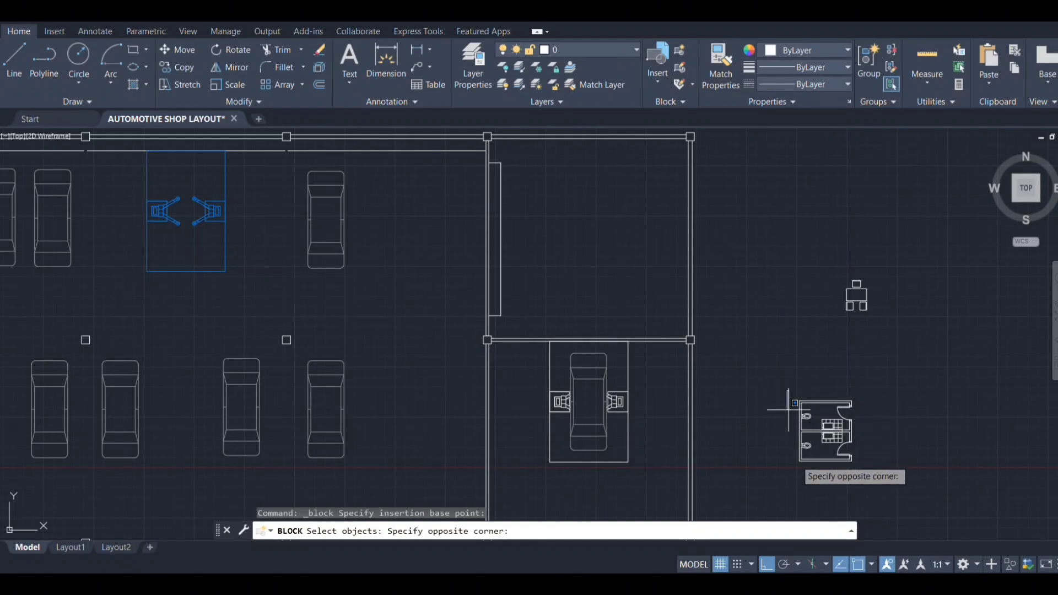
left_click(887, 484)
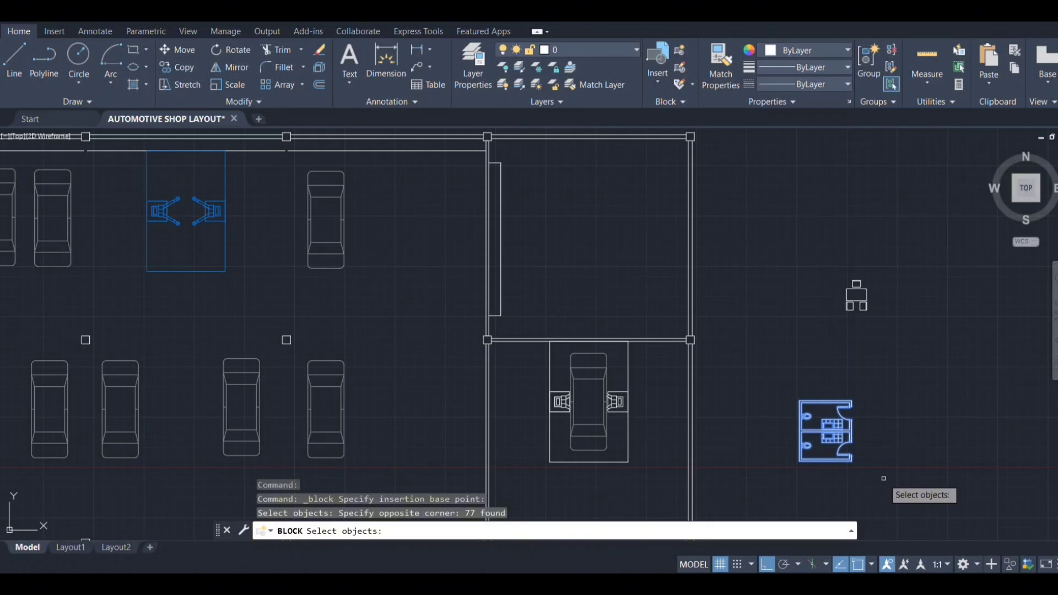
key("Return")
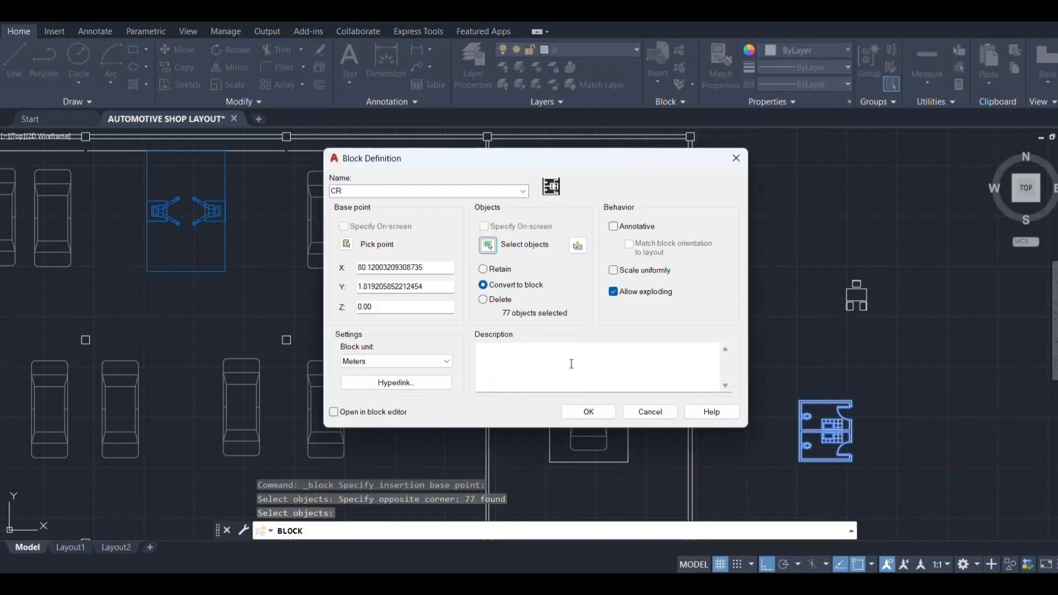
left_click(589, 412)
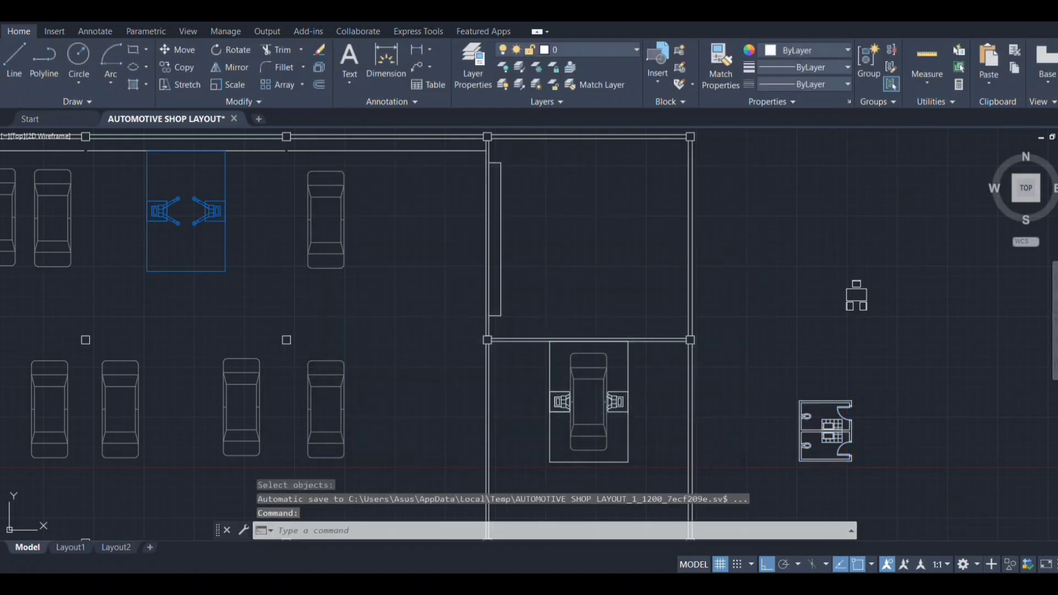
- Insert the CR block at the upper-left inside corner of the narrow room beside the single-car bay
left_click(656, 77)
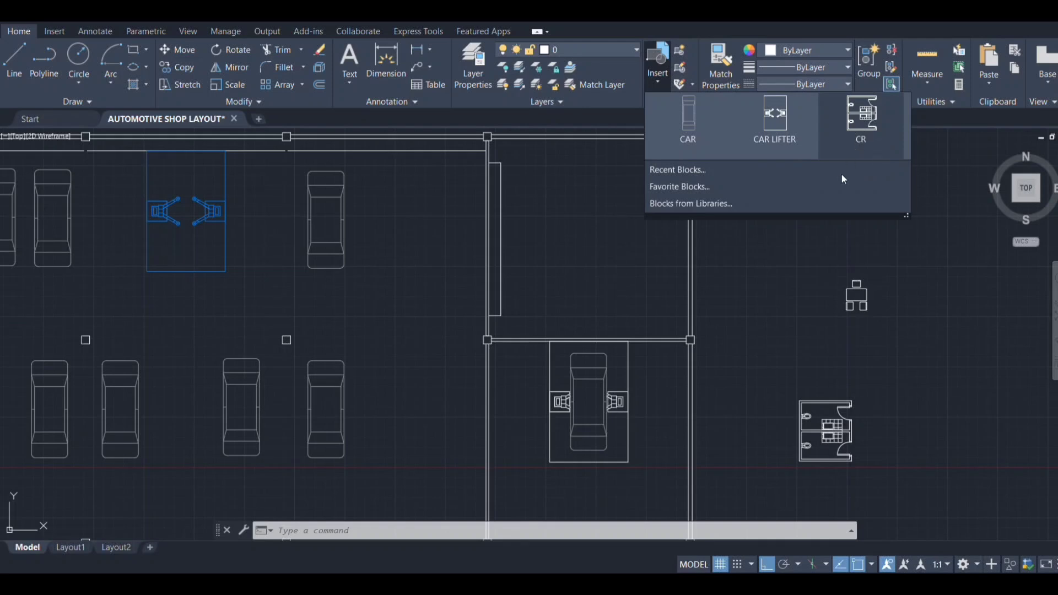
left_click(797, 251)
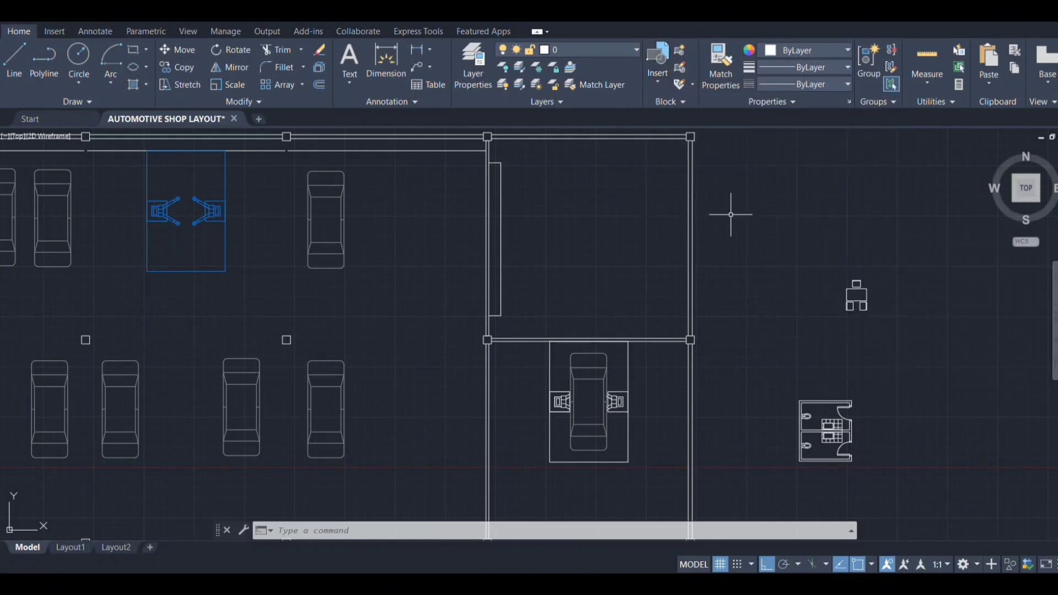
scroll(291, 297, "down", 2)
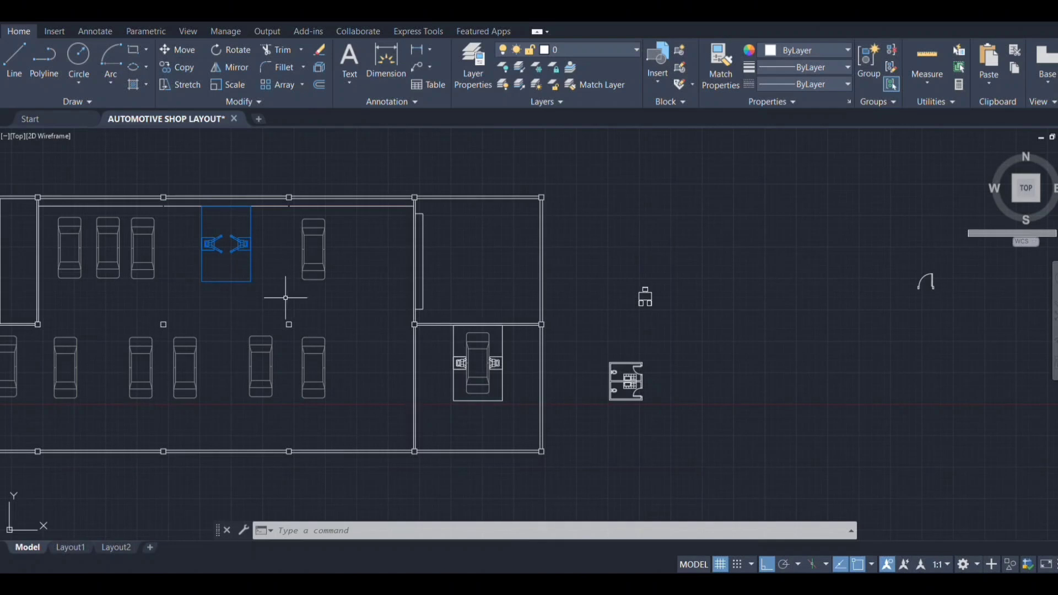
right_click(179, 301)
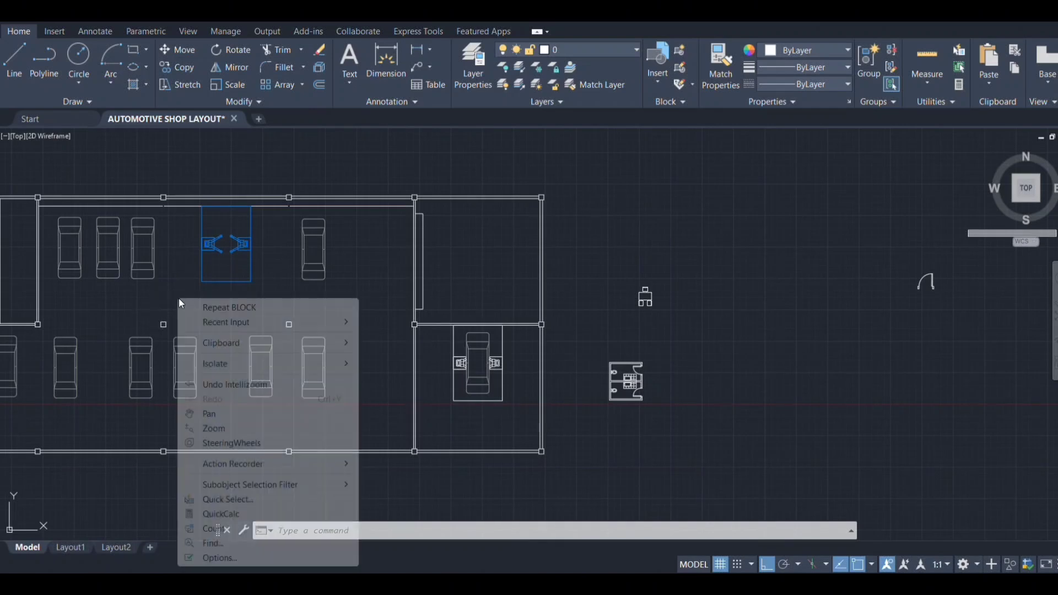
left_click(229, 414)
mouse_move(227, 285)
left_mouse_down()
mouse_move(536, 300)
mouse_move(496, 287)
left_mouse_up()
right_click(496, 286)
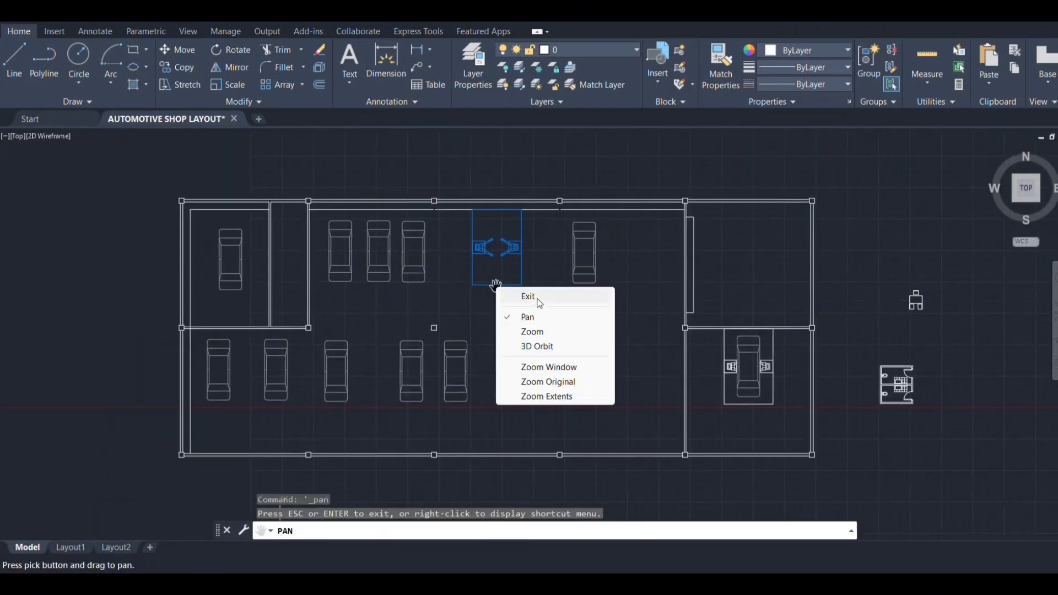
left_click(538, 299)
left_click(661, 60)
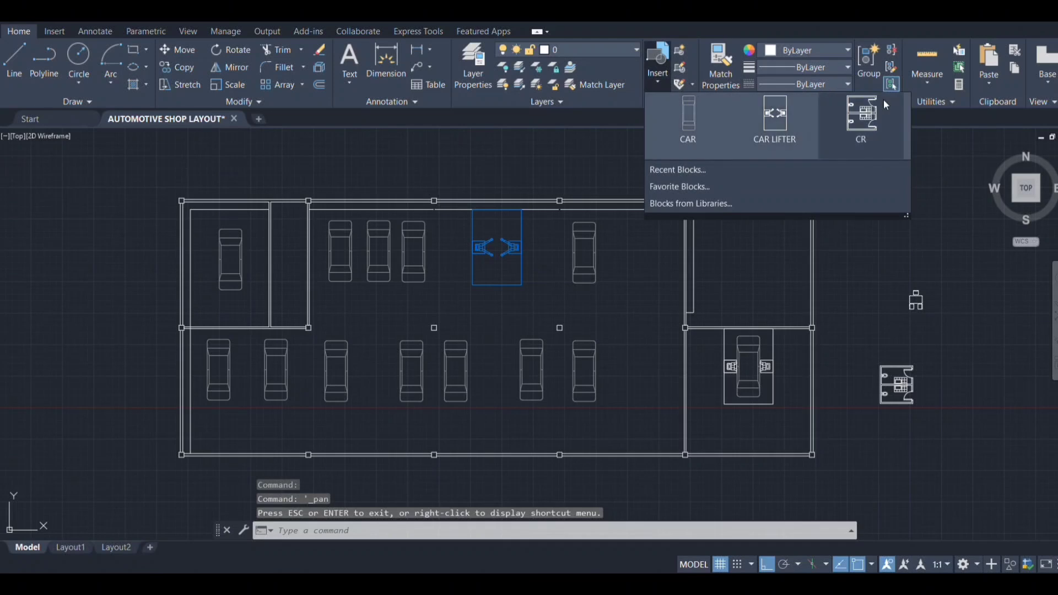
left_click(858, 118)
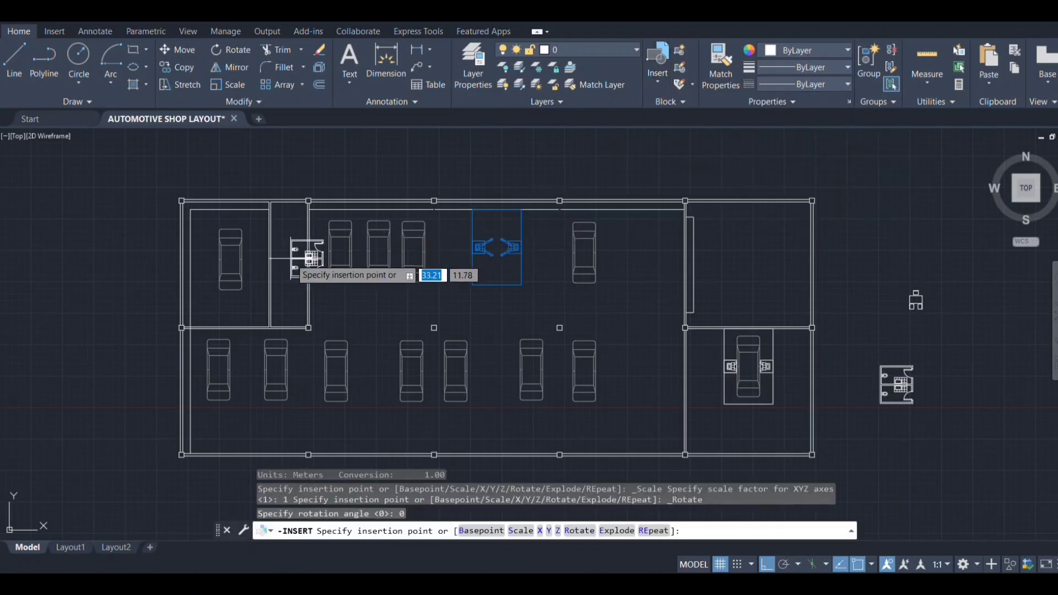
scroll(284, 242, "up", 4)
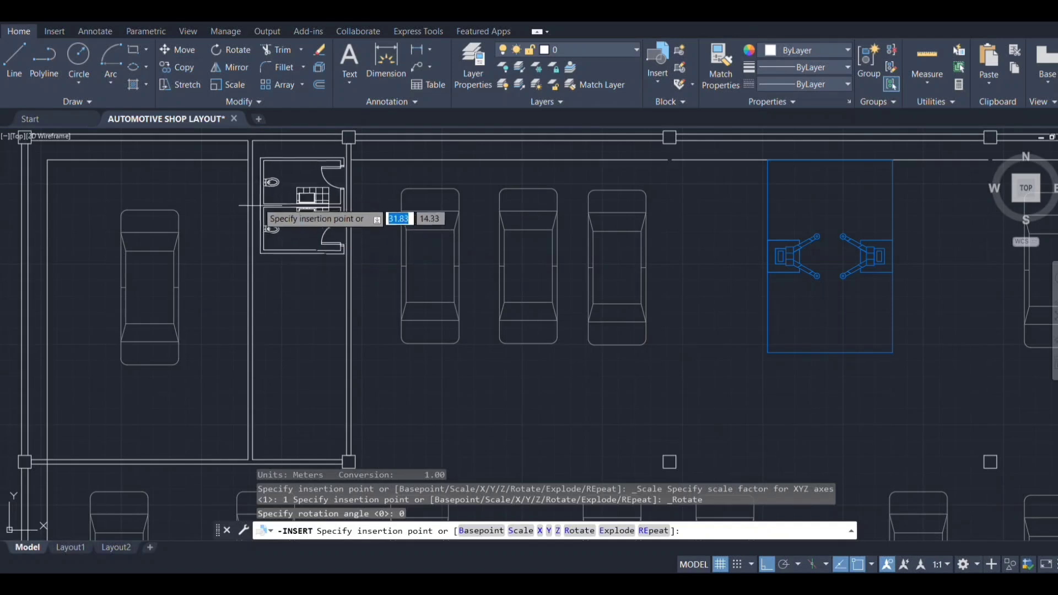
left_click(261, 162)
- Move the inserted CR block by its upper-left corner to the narrow room's upper-left inside corner
scroll(287, 266, "down", 4)
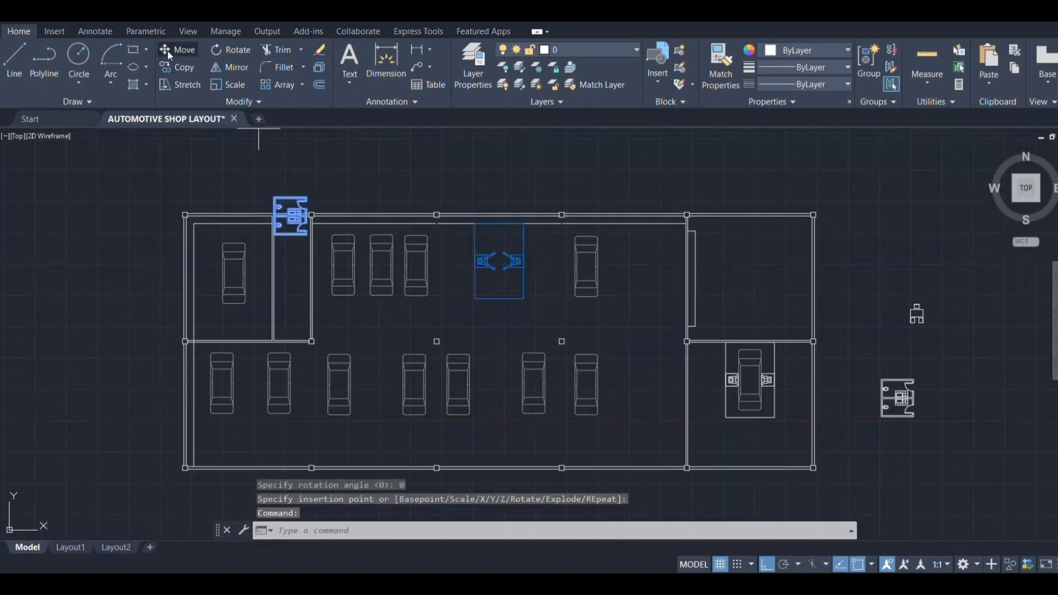
left_click(169, 50)
scroll(274, 199, "up", 4)
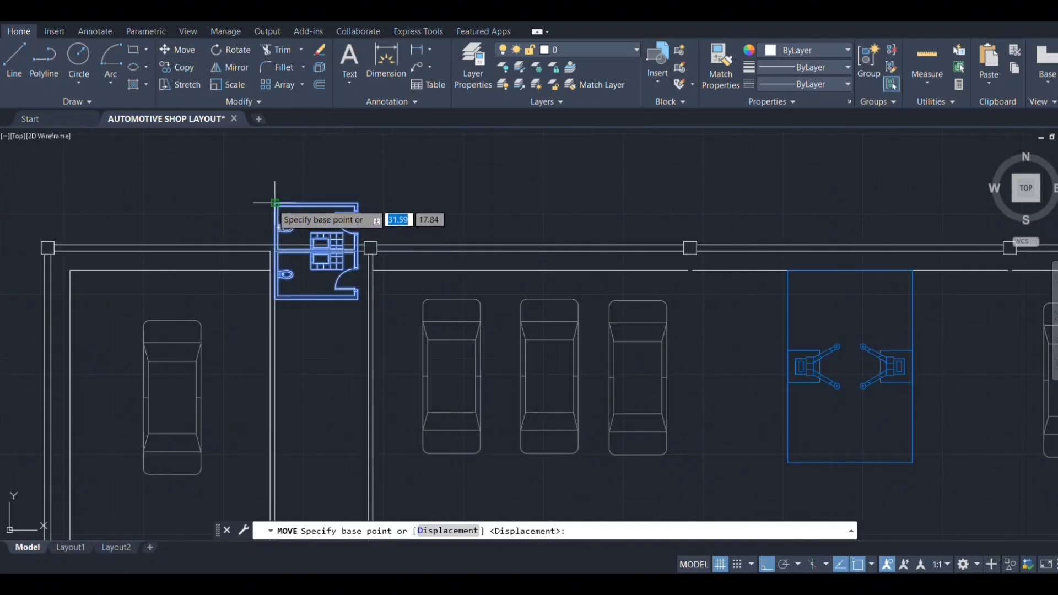
left_click(275, 203)
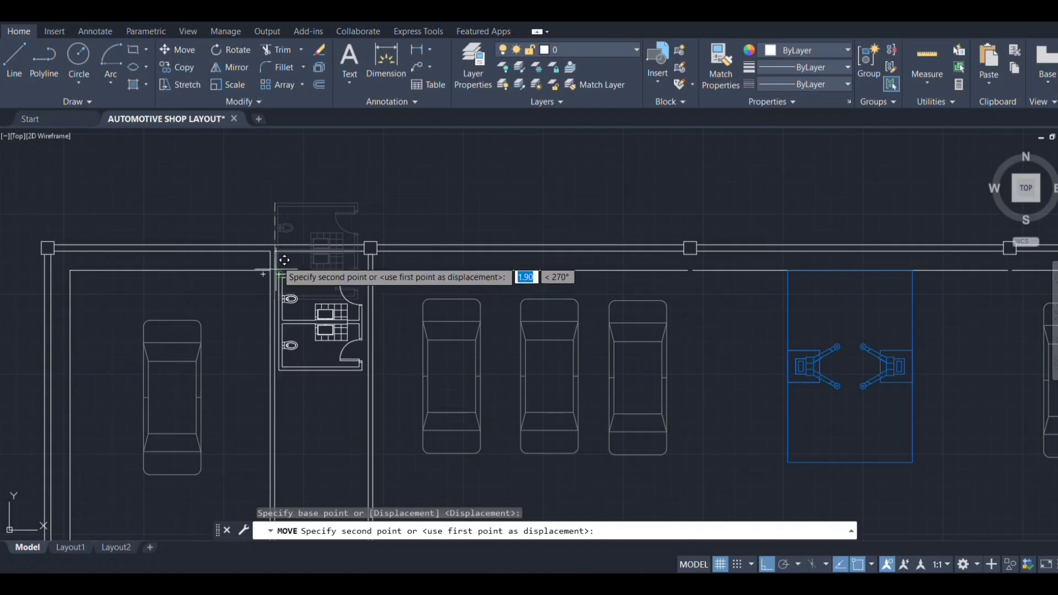
scroll(282, 254, "up", 4)
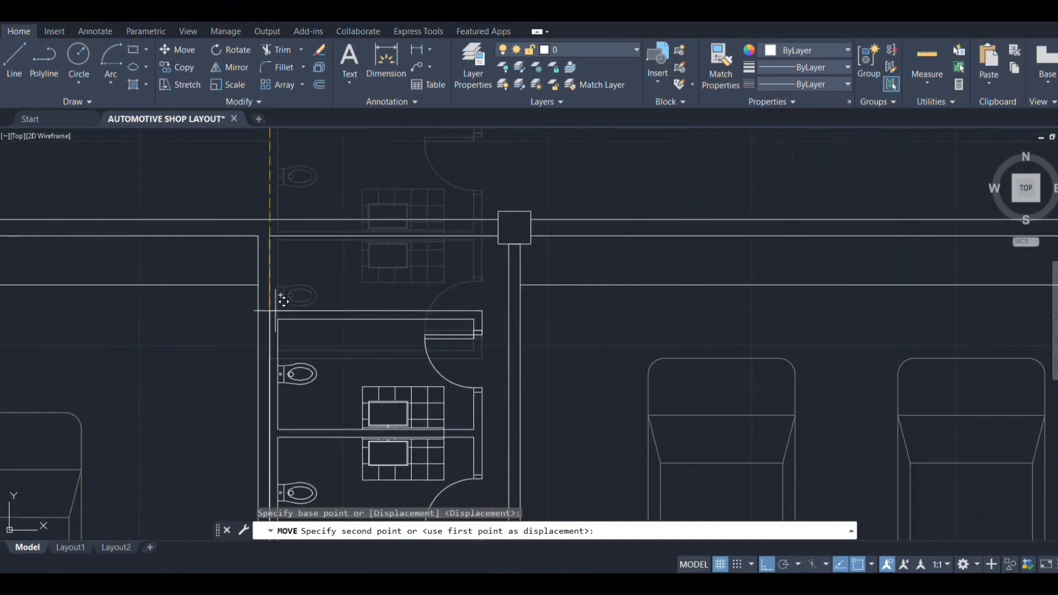
left_click(279, 226)
scroll(309, 277, "down", 2)
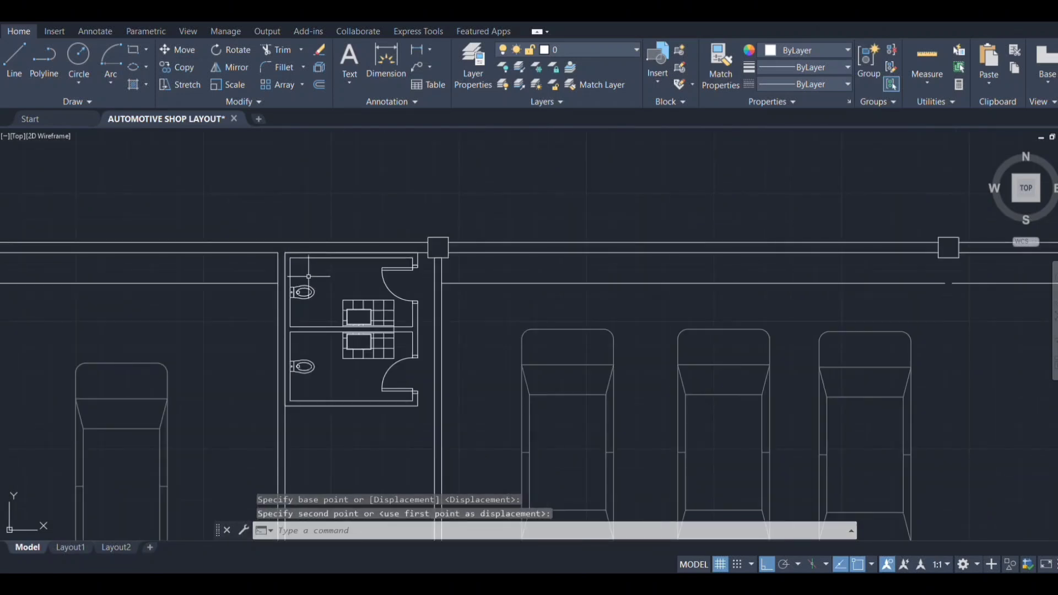
scroll(309, 276, "down", 2)
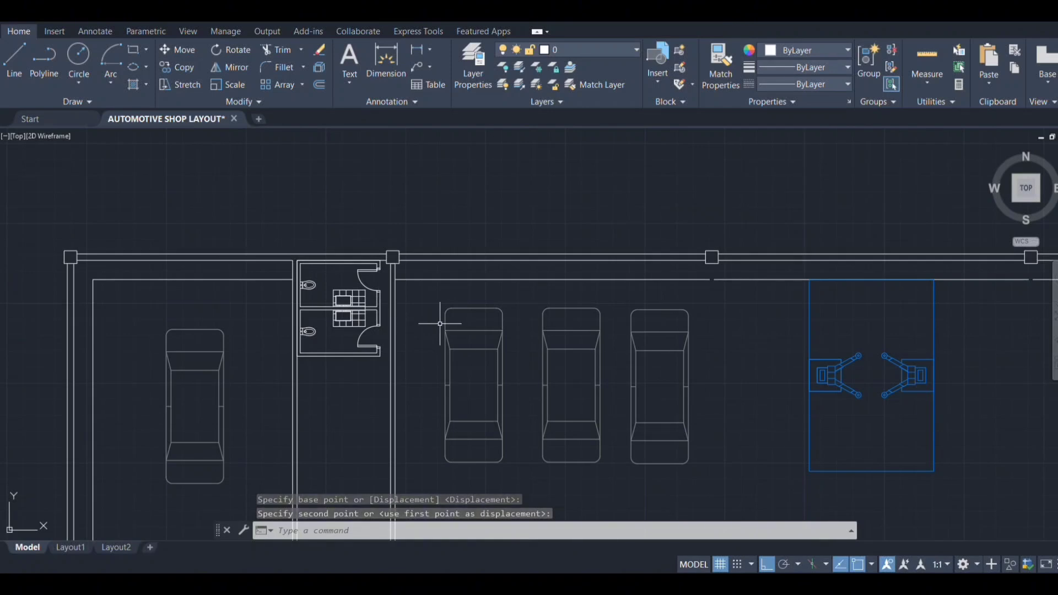
- Erase the double-line wall facing the restroom doors and the line segment along the upper wall behind the three cars
left_click(393, 320)
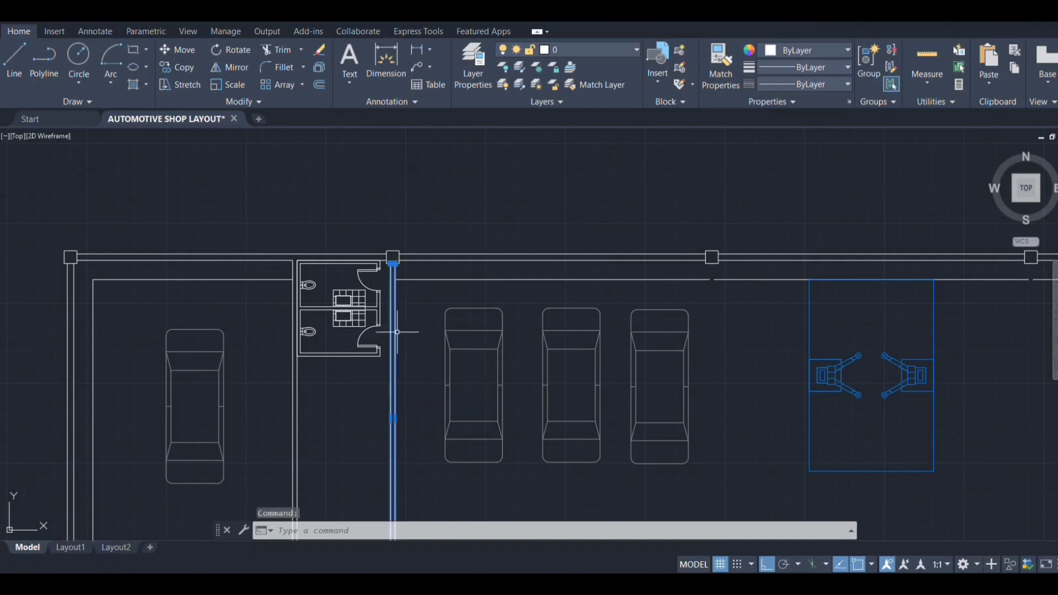
key("Delete")
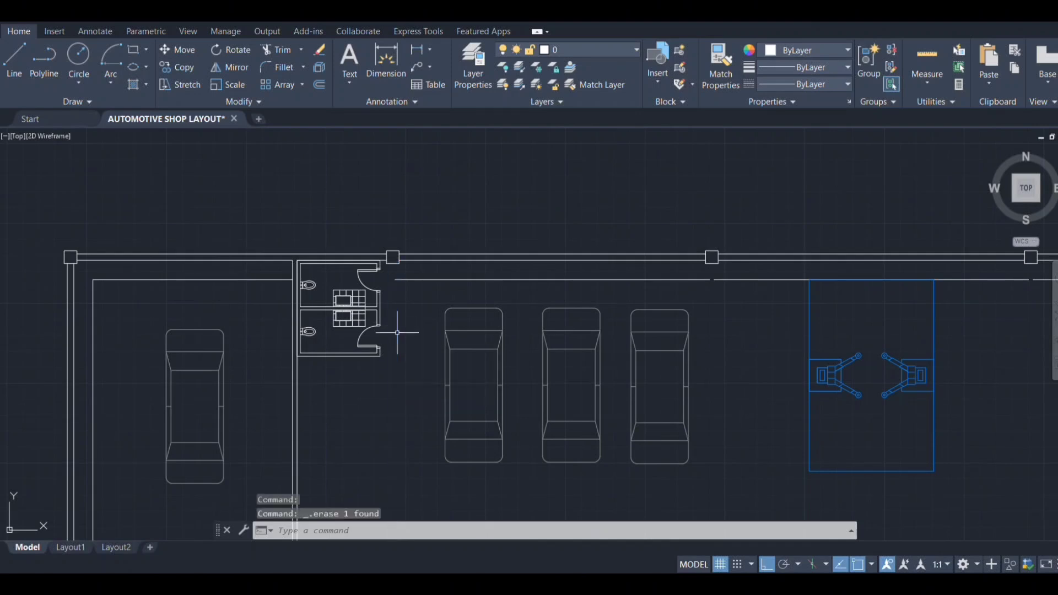
left_click(453, 280)
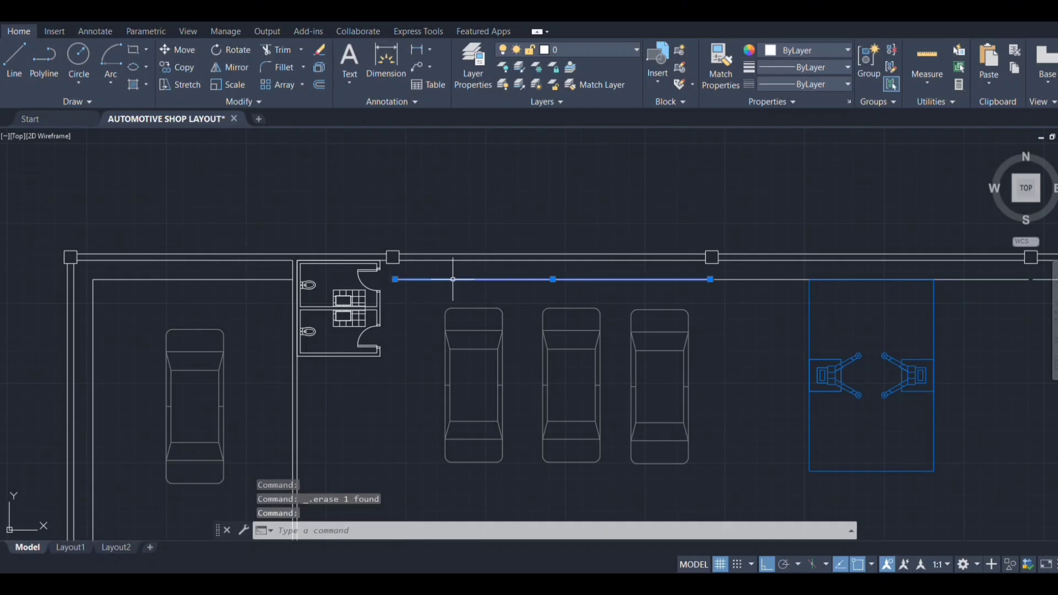
key("Delete")
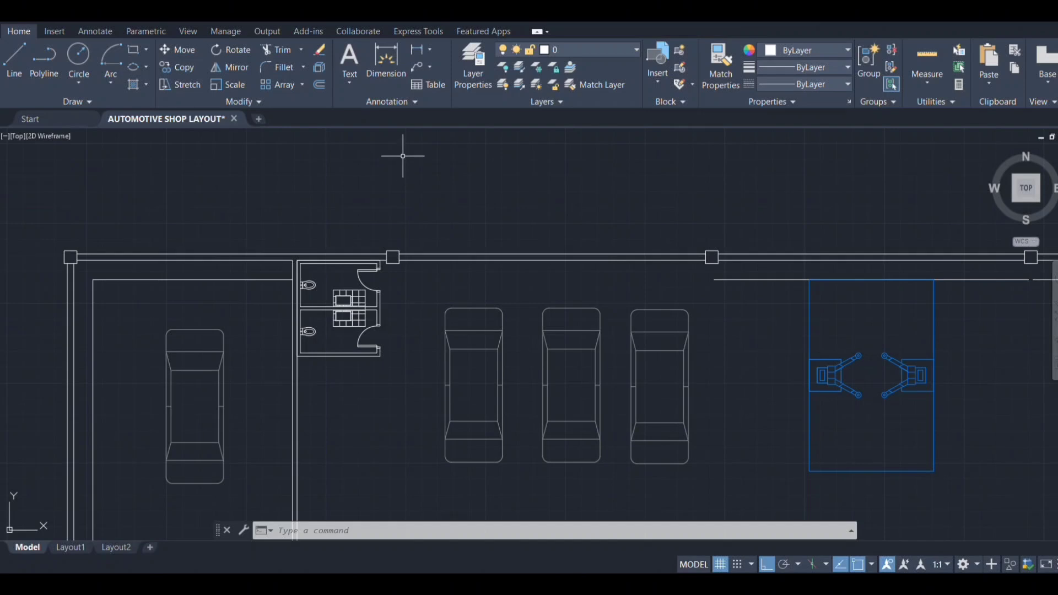
- Create a new layer named CR
left_click(473, 77)
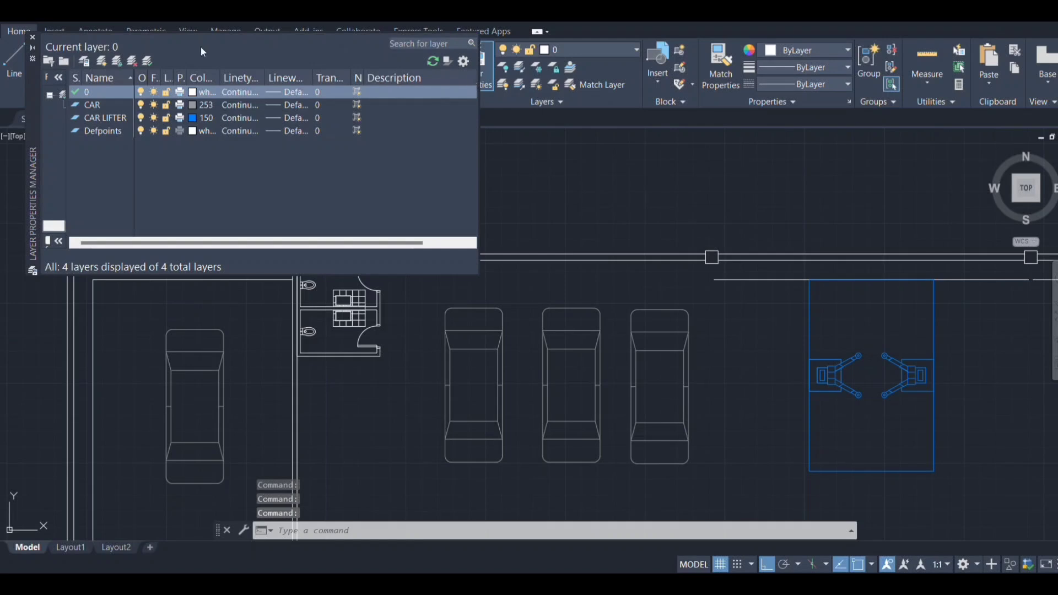
left_click(32, 38)
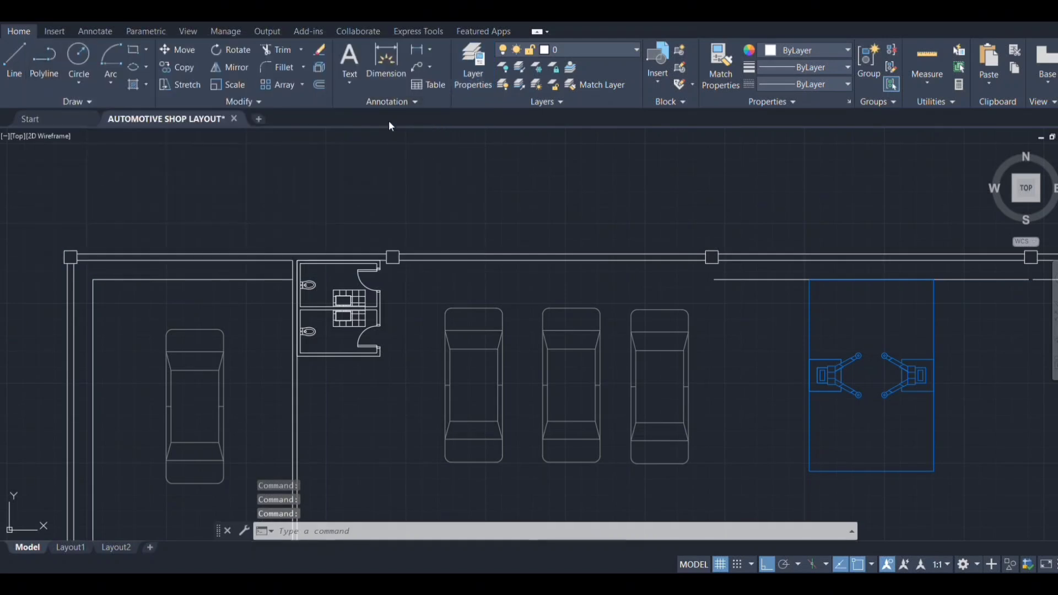
left_click(471, 74)
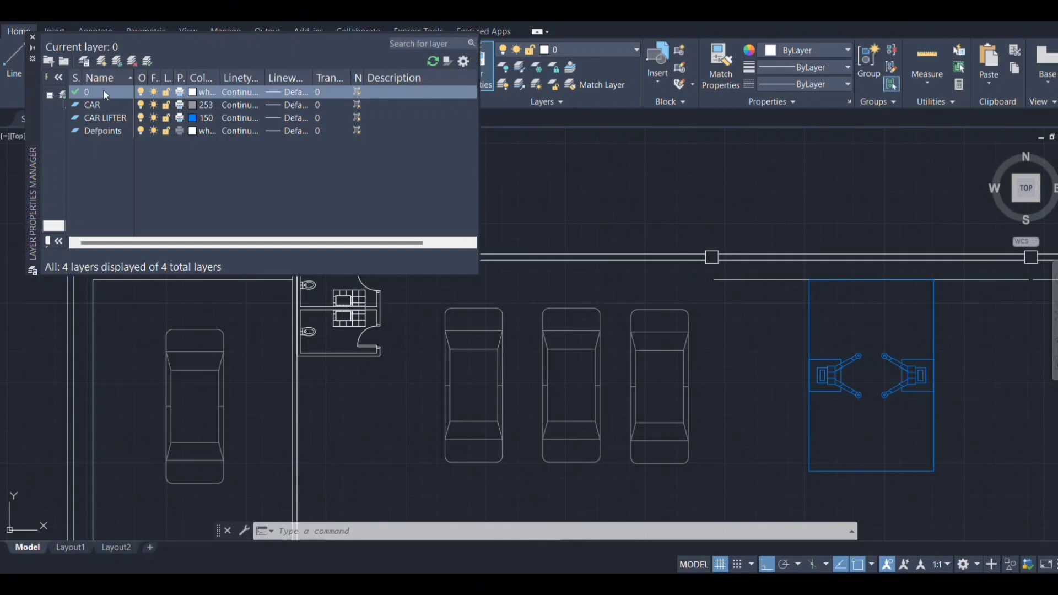
left_click(102, 62)
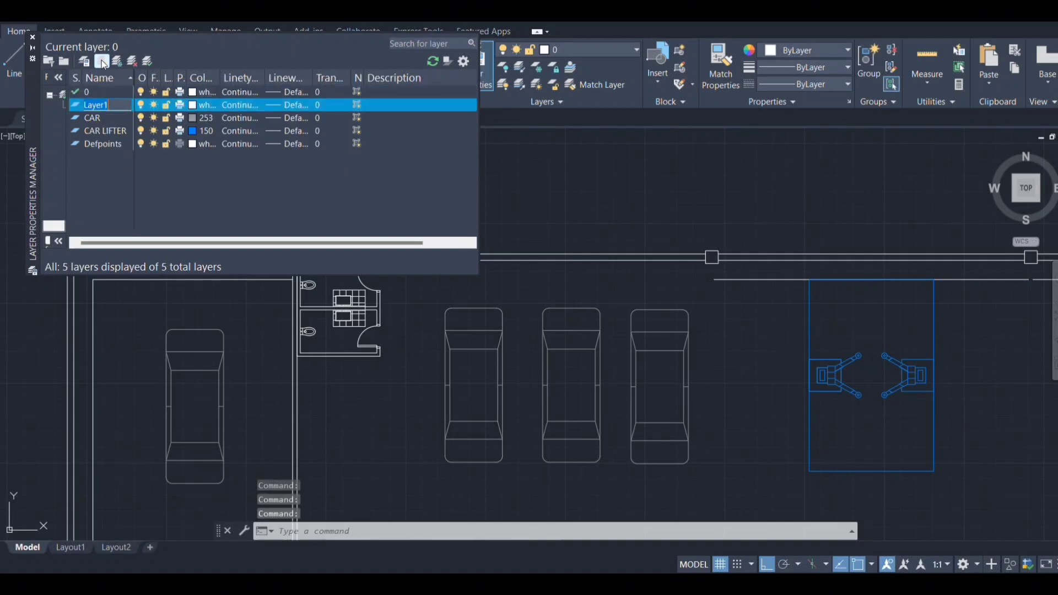
type("CR")
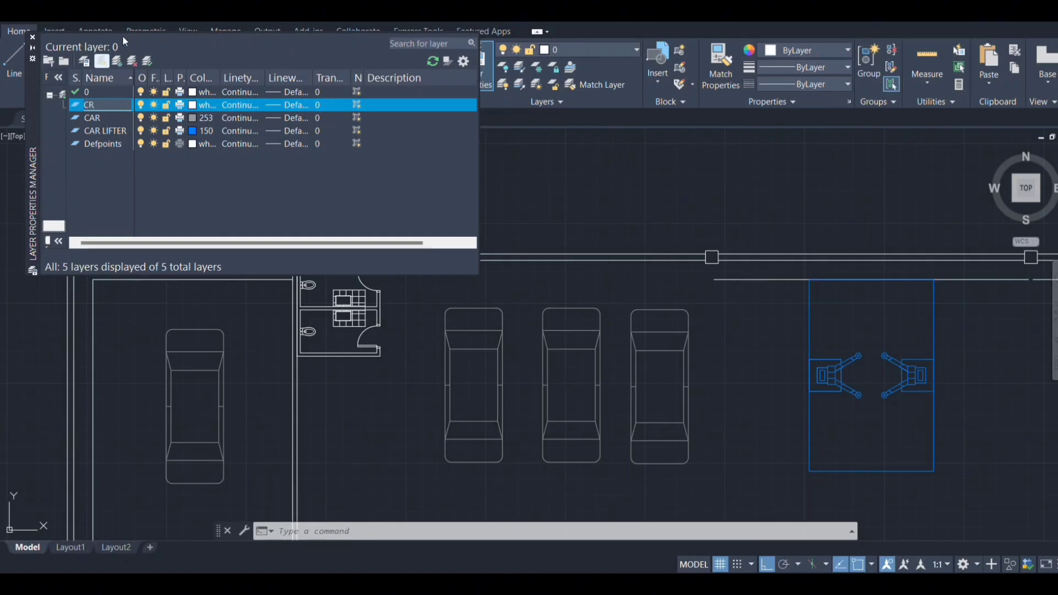
- Set the CR layer's color to index color 41
left_click(195, 106)
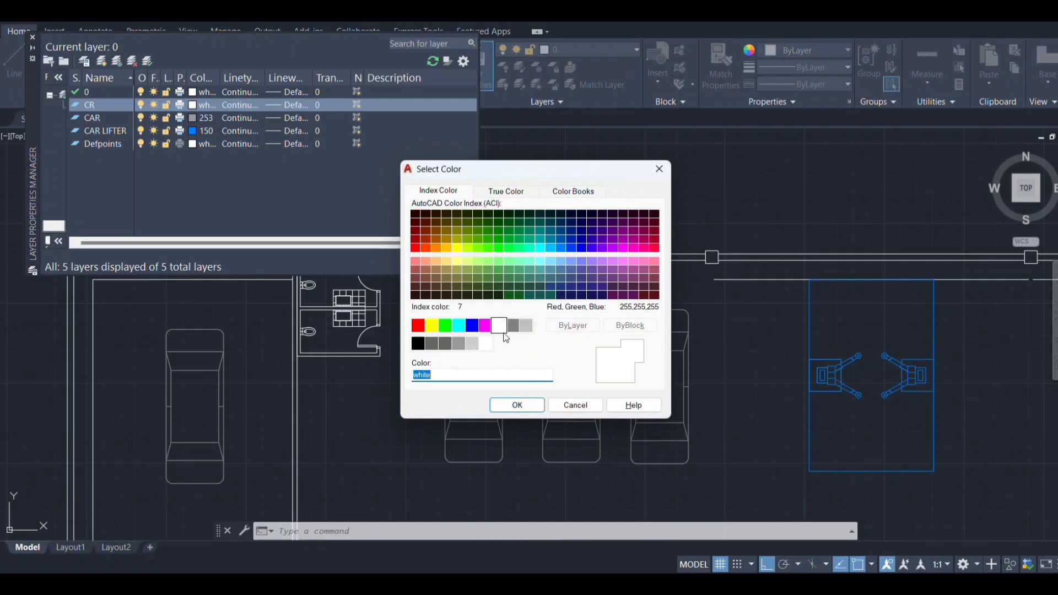
left_click(458, 260)
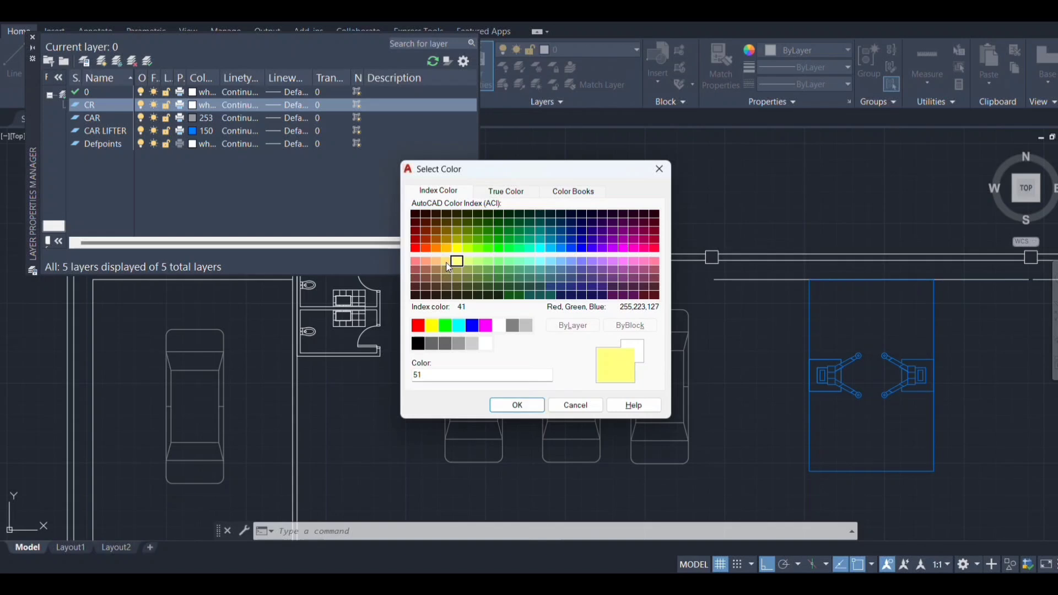
left_click(447, 263)
left_click(517, 405)
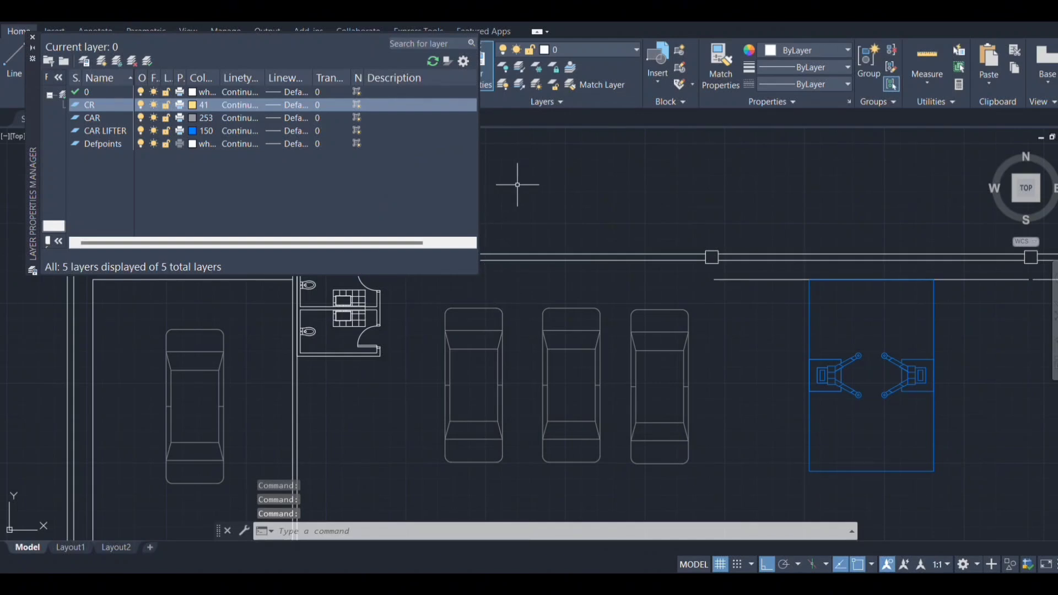
- Close the layer manager and make CR the current layer
left_click(31, 37)
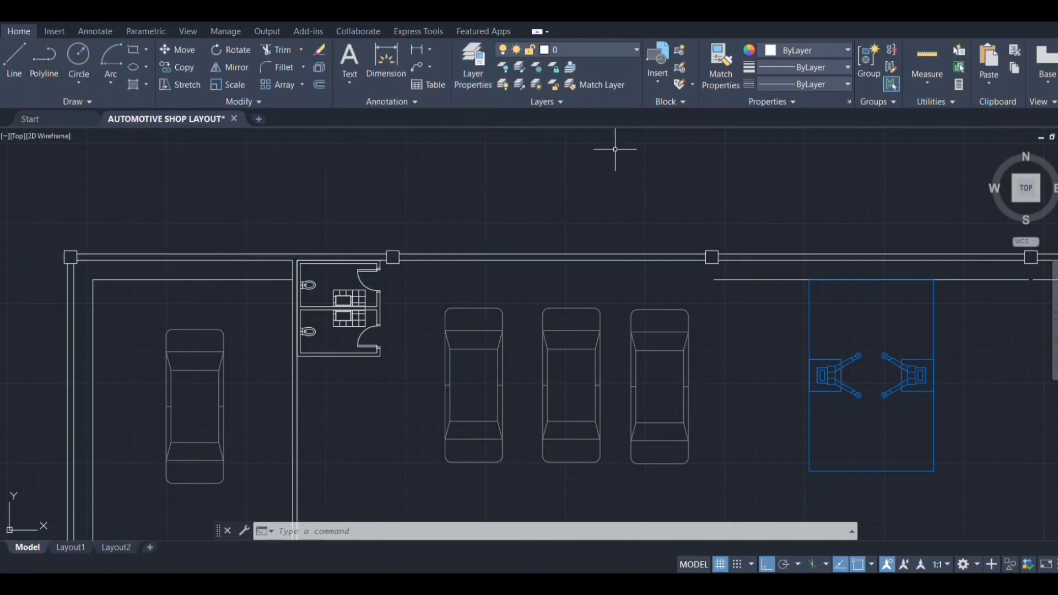
left_click(637, 52)
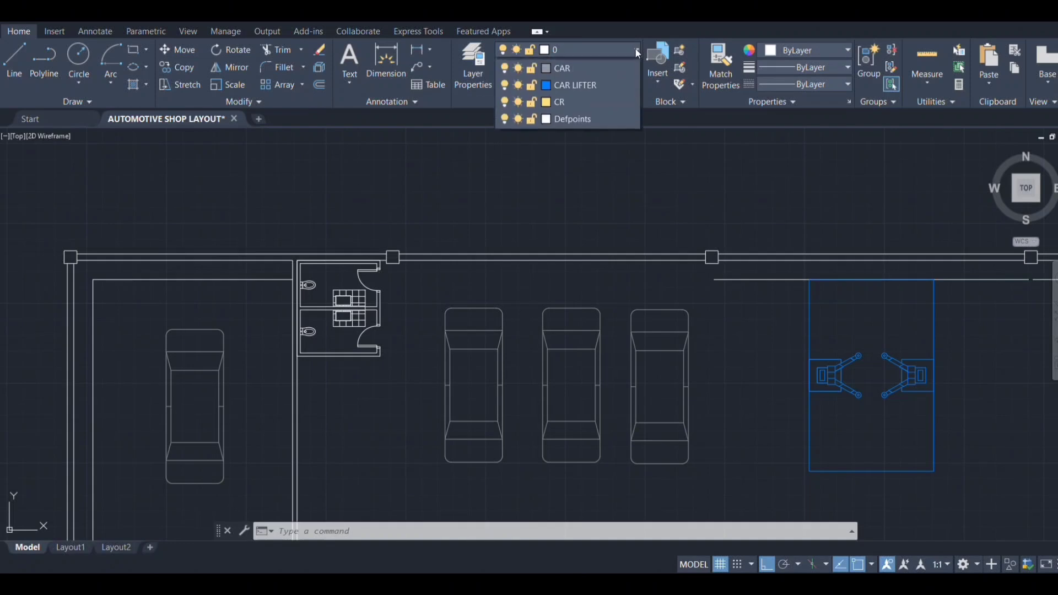
left_click(590, 115)
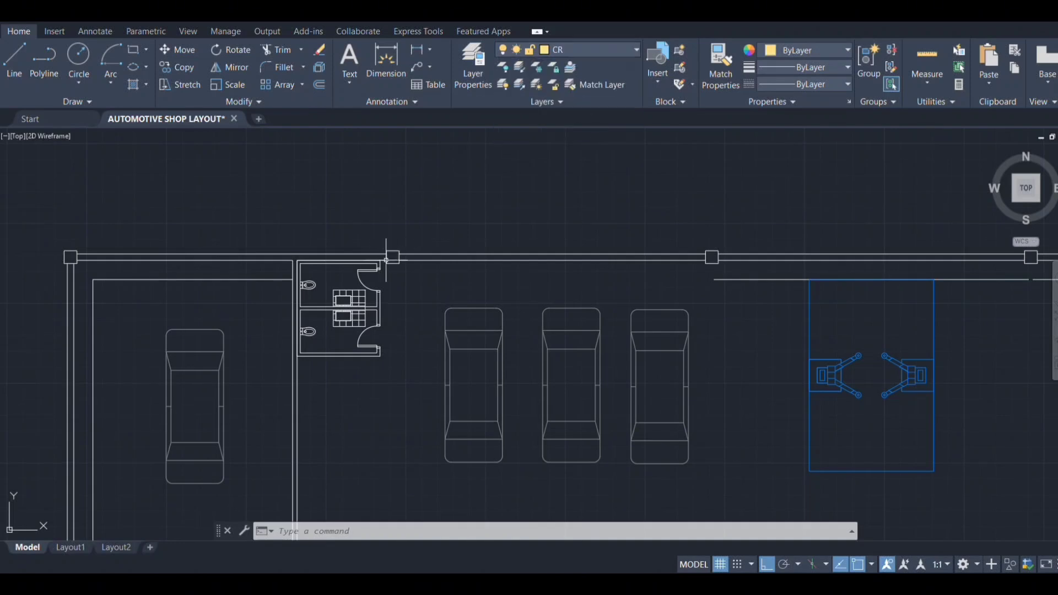
- Assign the restroom block in the narrow room to the CR layer and clear the selection
left_click(376, 293)
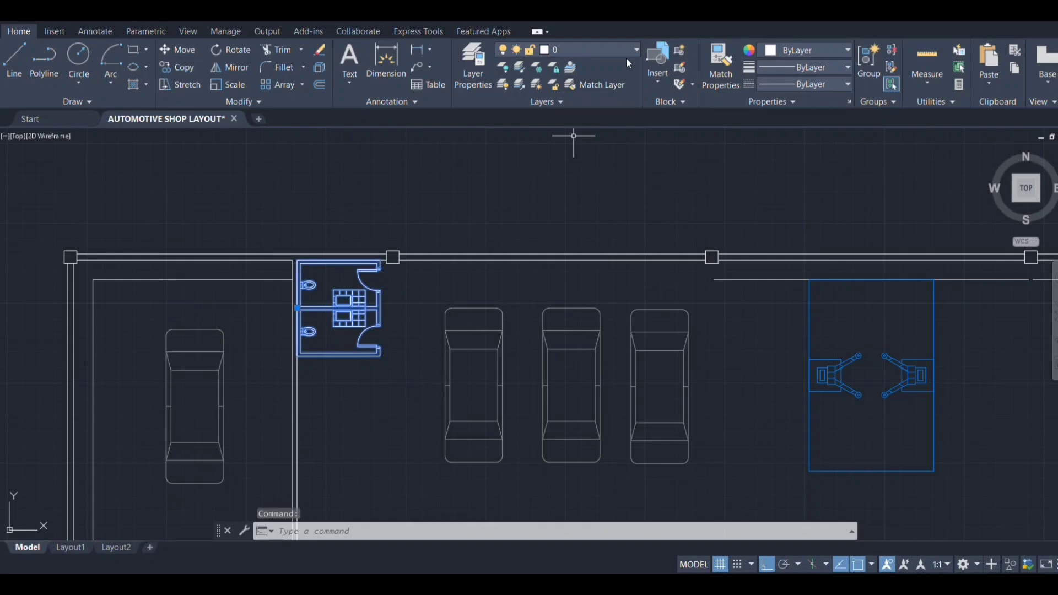
left_click(637, 52)
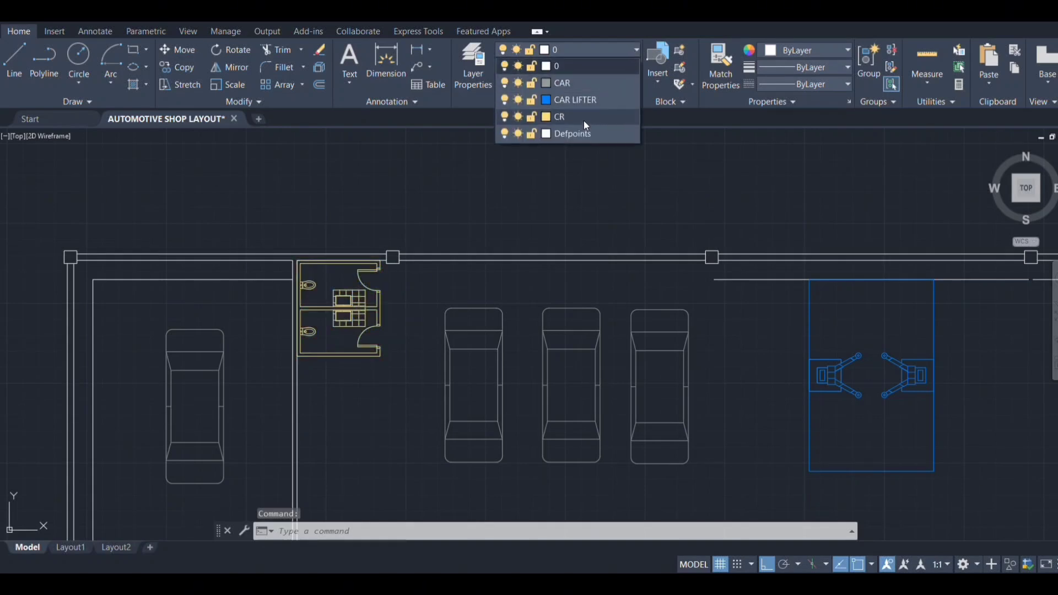
left_click(584, 121)
key("Escape")
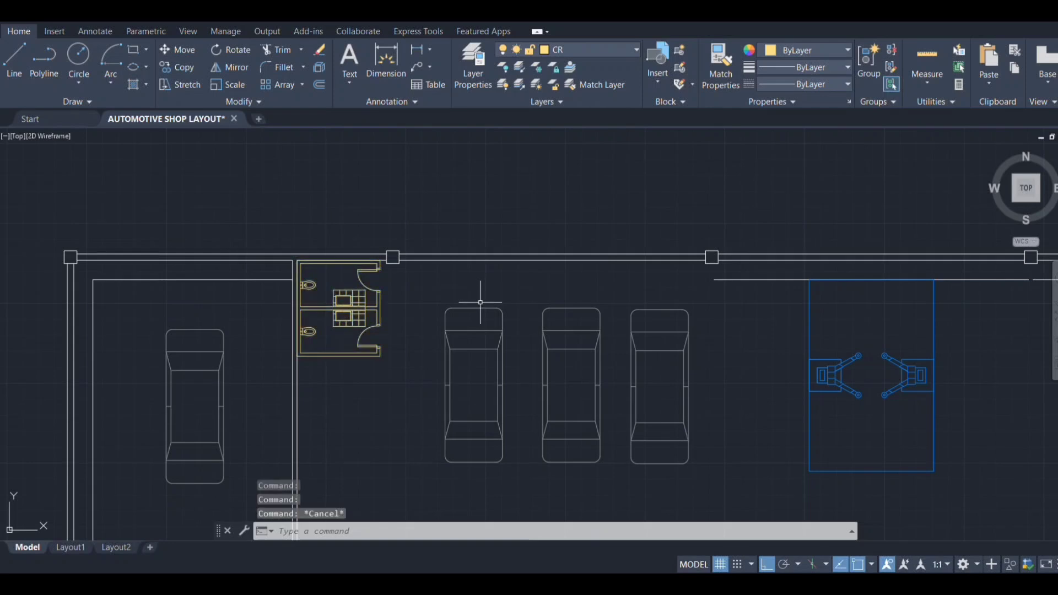
scroll(428, 311, "down", 2)
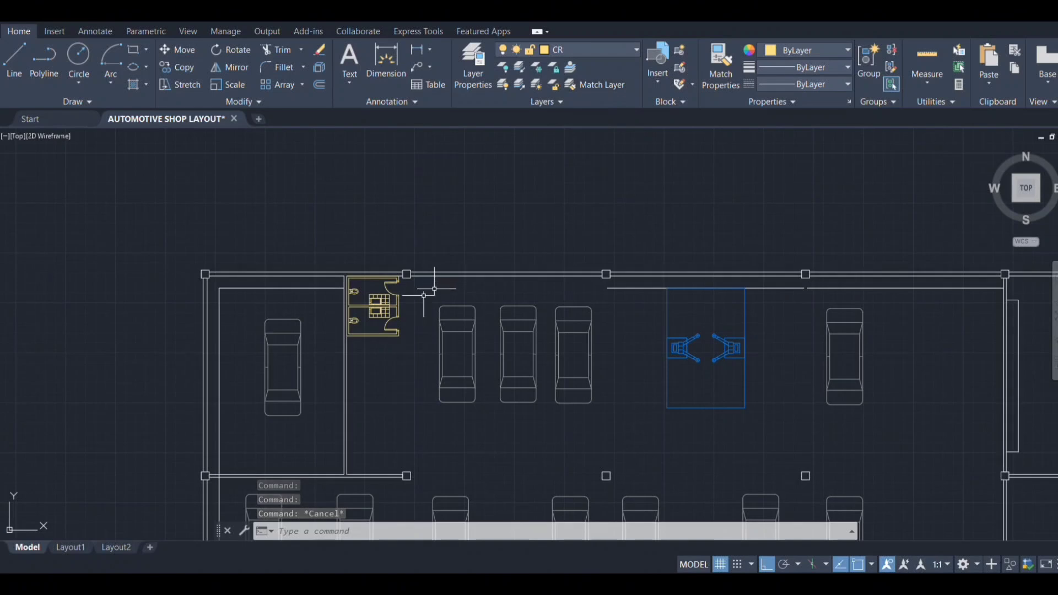
left_click(683, 352)
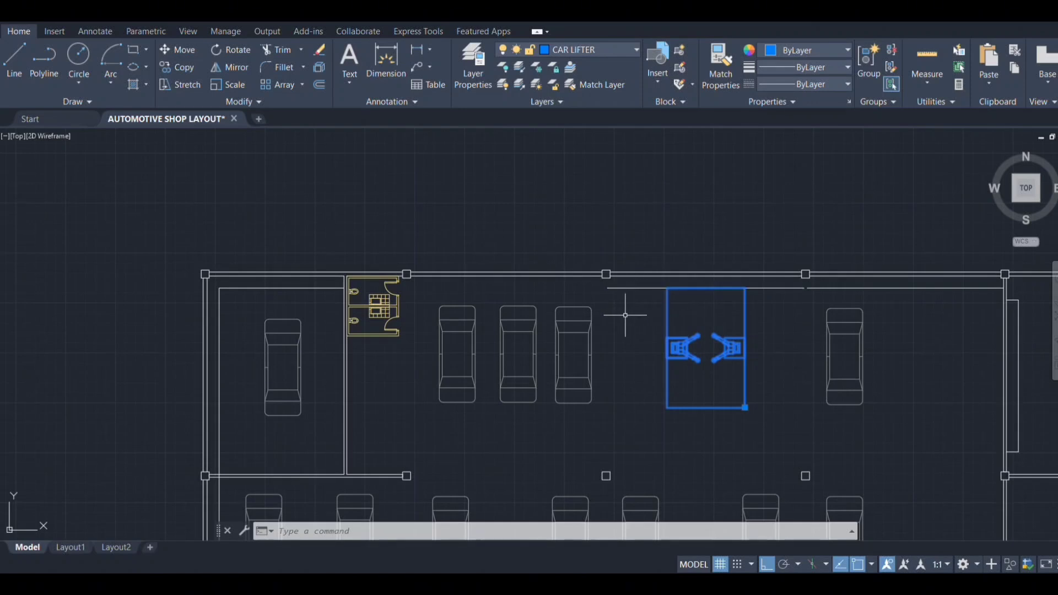
scroll(629, 327, "down", 2)
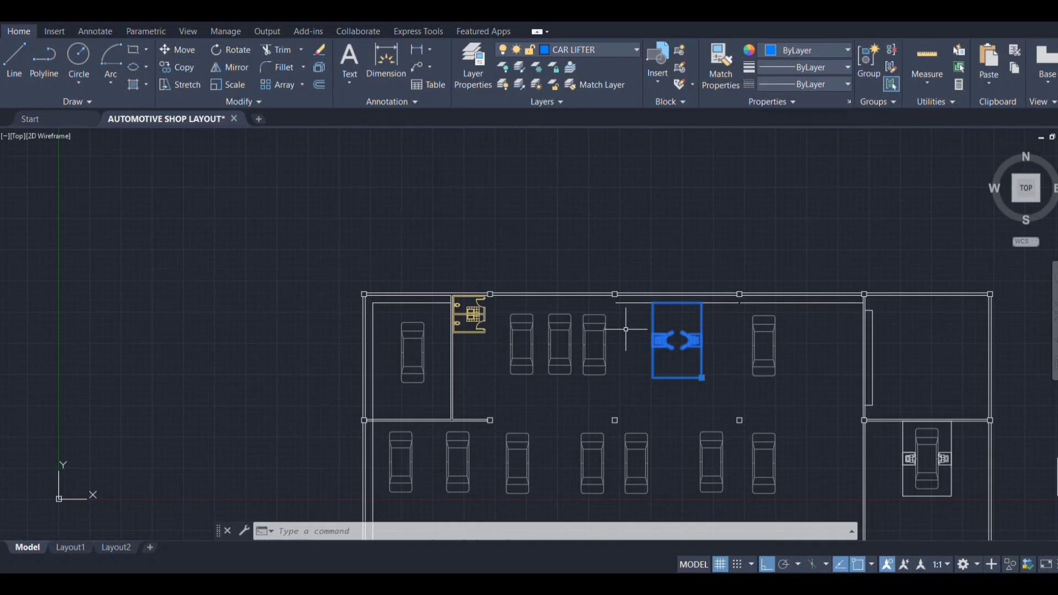
right_click(631, 208)
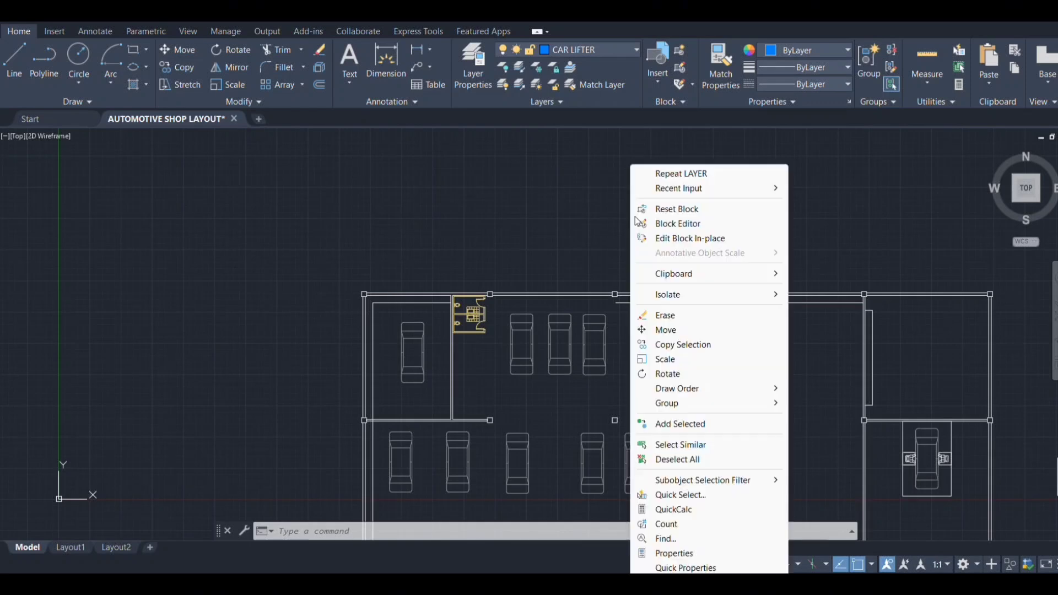
left_click(690, 334)
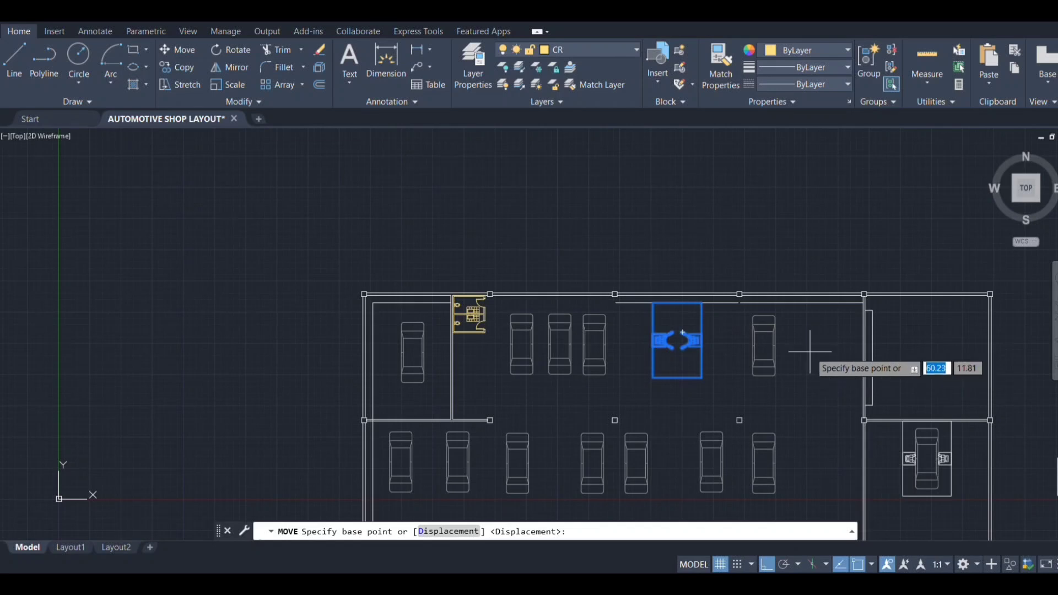
key("Escape")
- Pan the drawing until the whole shop floor plan and the spare blocks beside it are in view
right_click(748, 220)
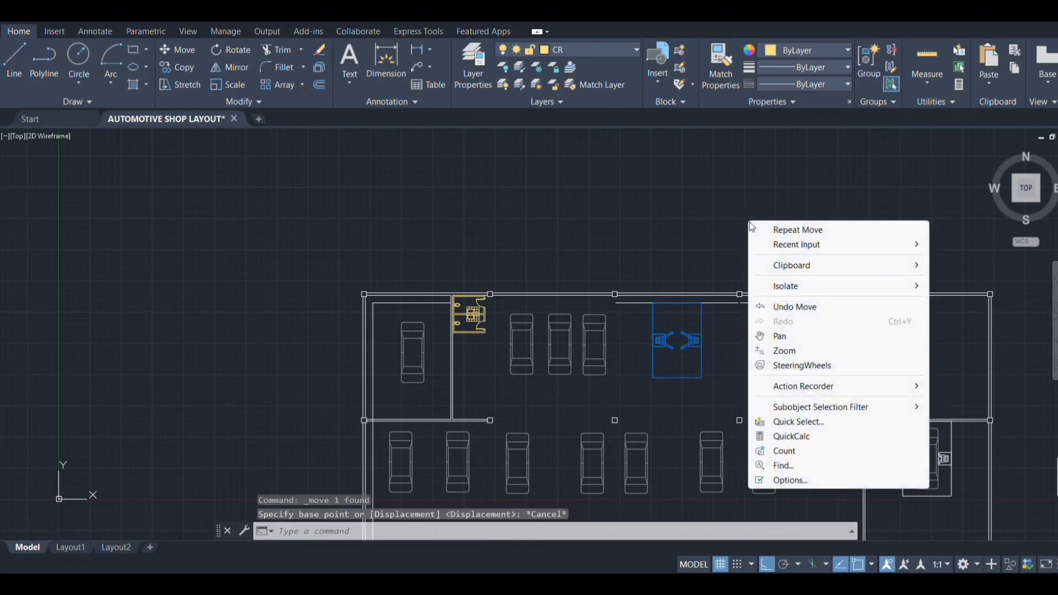
left_click(803, 338)
left_click_drag(801, 366, 685, 274)
right_click(692, 272)
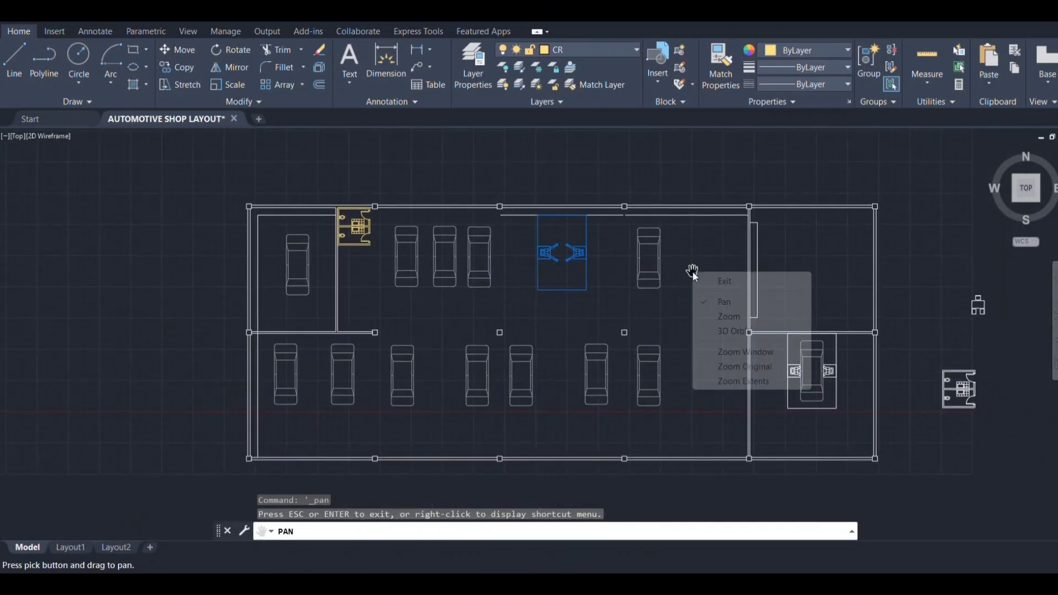
left_click(727, 282)
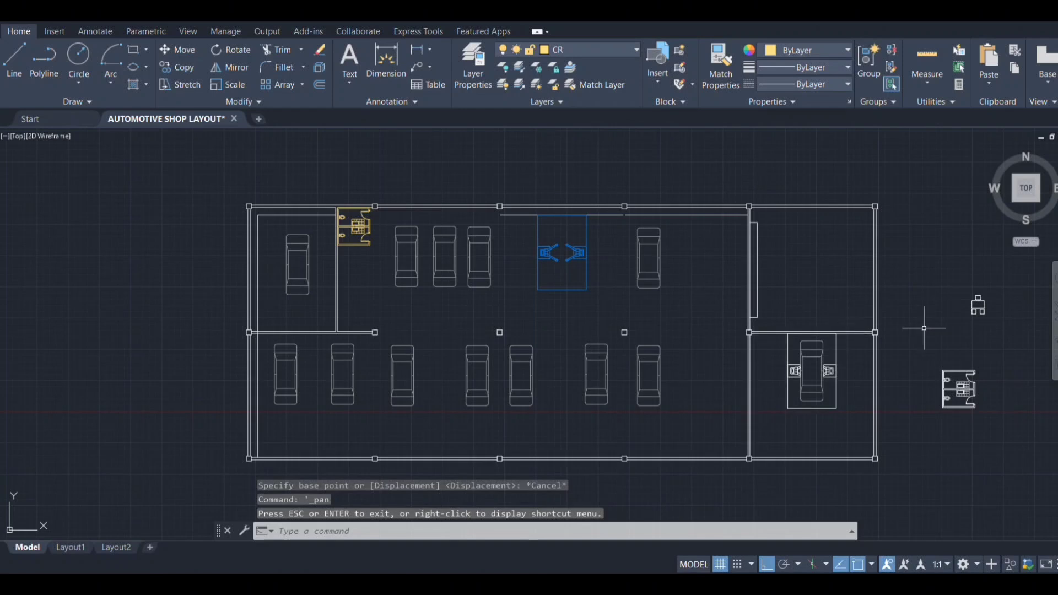